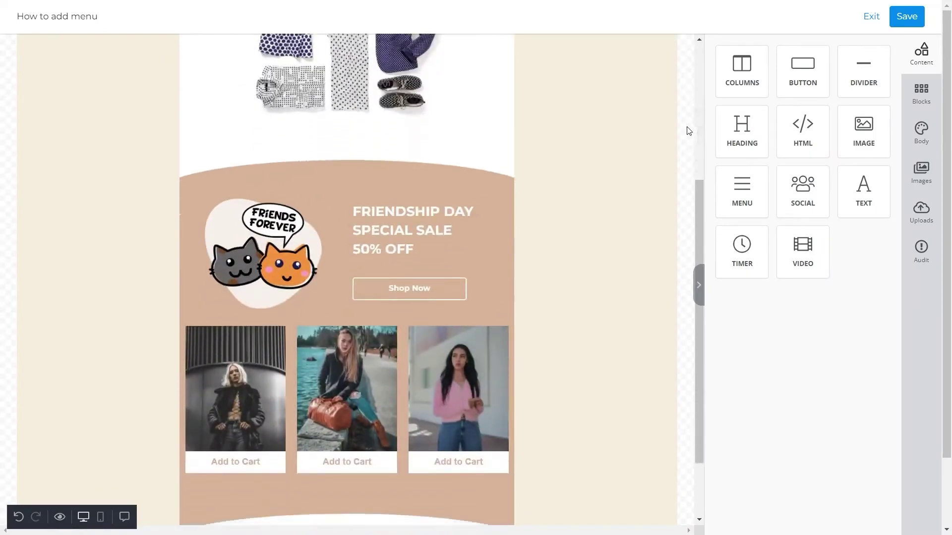
Drop a Menu block just below the Emerald logo and select it to show its settings.
scroll(687, 128, "up", 4)
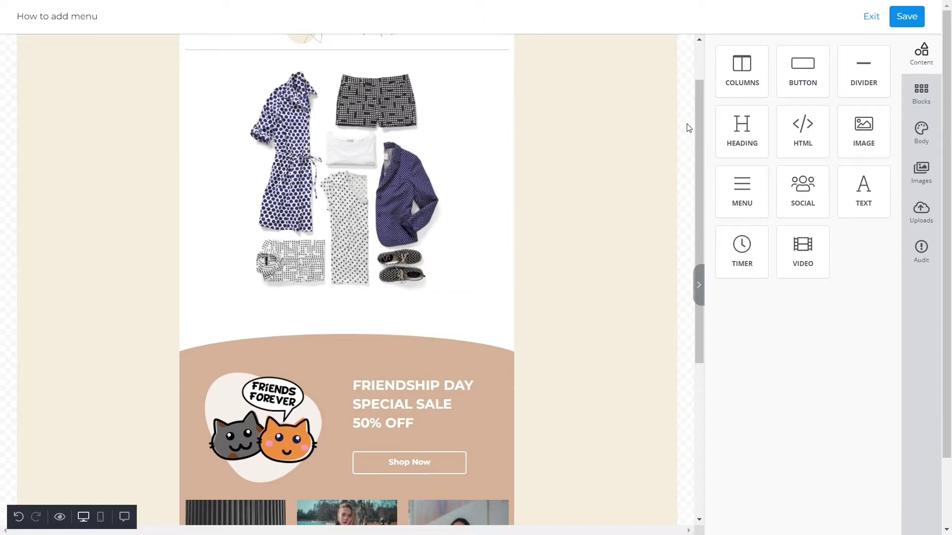
scroll(687, 128, "up", 2)
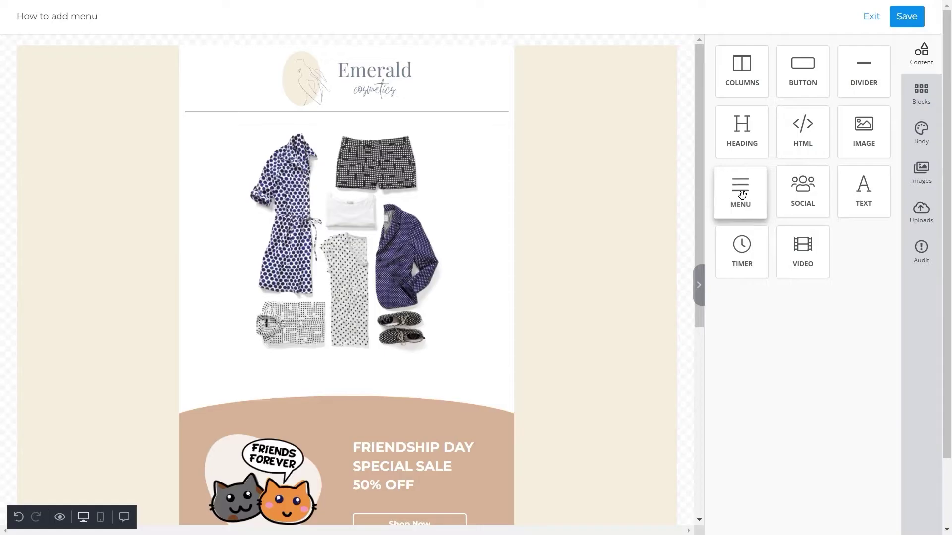
left_click_drag(746, 195, 356, 101)
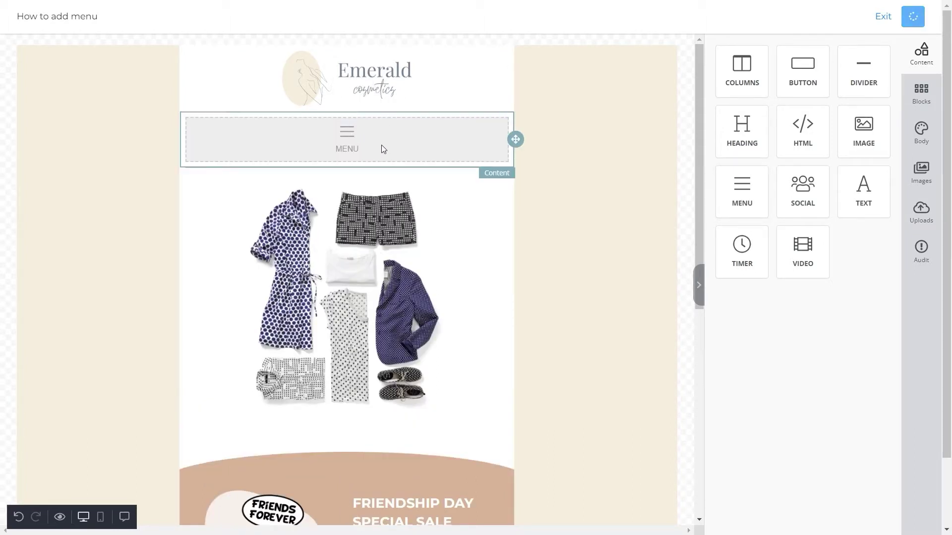
left_click(384, 149)
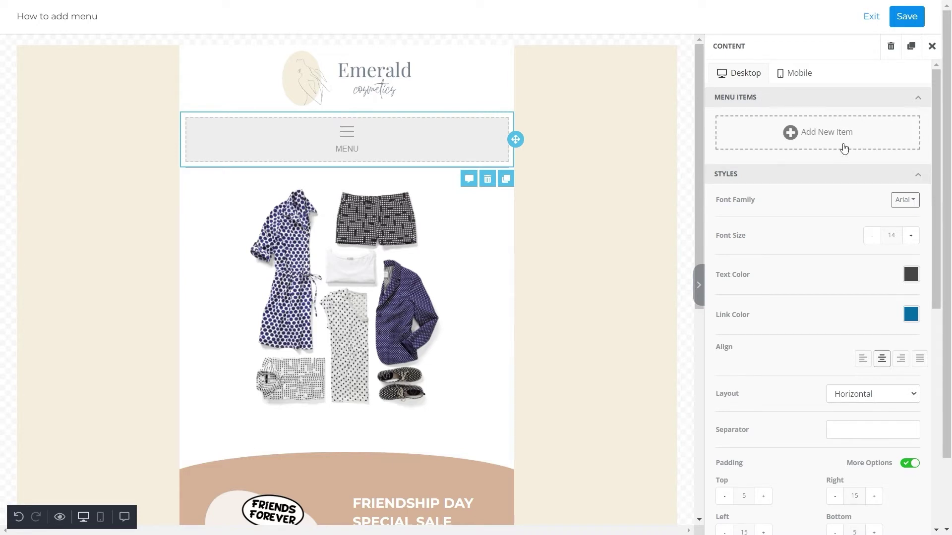
left_click(816, 142)
double_click(794, 150)
type("MEN")
left_click(758, 193)
type("www.unlayer.com")
left_click(805, 215)
left_click(811, 216)
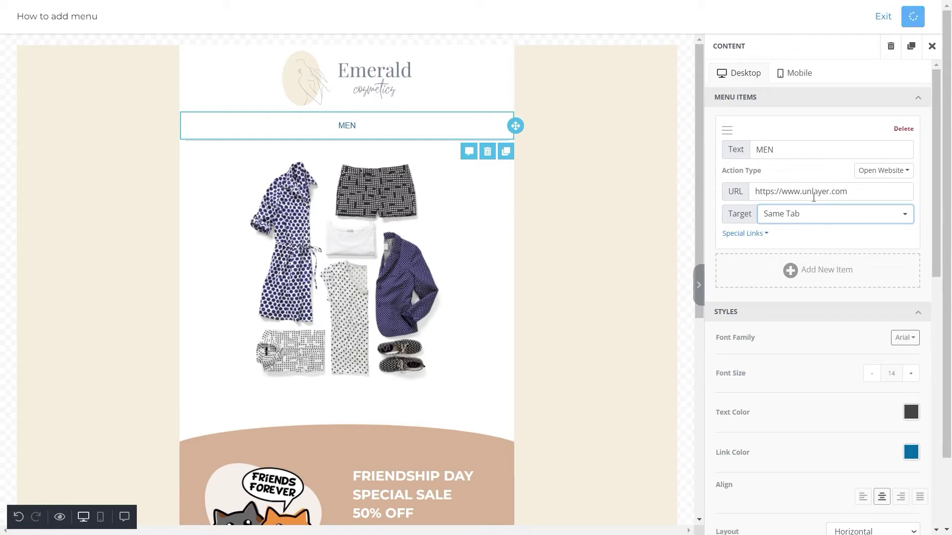
left_click(841, 274)
double_click(793, 284)
type("WOMEN")
triple_click(798, 191)
key("ctrl+c")
left_click(788, 329)
key("ctrl+v")
left_click(818, 408)
double_click(788, 299)
type("KIDS")
left_click(769, 343)
key("ctrl+v")
left_click(813, 422)
double_click(790, 376)
type("ABOUT US")
left_click(796, 422)
key("ctrl+v")
Switch the menu's font family to Helvetica in the Styles settings.
scroll(831, 224, "down", 5)
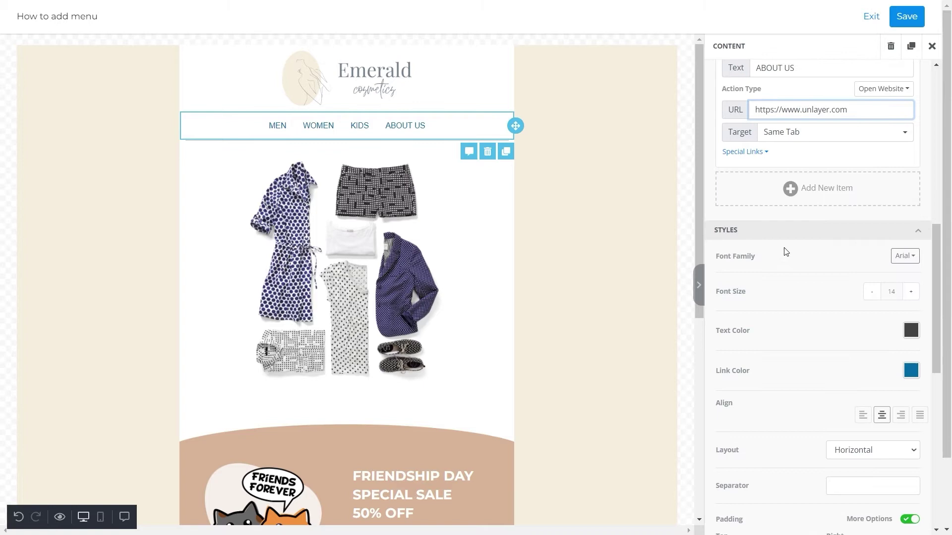
scroll(872, 221, "down", 2)
left_click(910, 197)
scroll(882, 237, "down", 2)
left_click(866, 297)
left_click(911, 269)
Set the menu Link Color to hex C3946F, a camel brown.
left_click(777, 255)
left_click(911, 309)
left_click(803, 407)
type("C3")
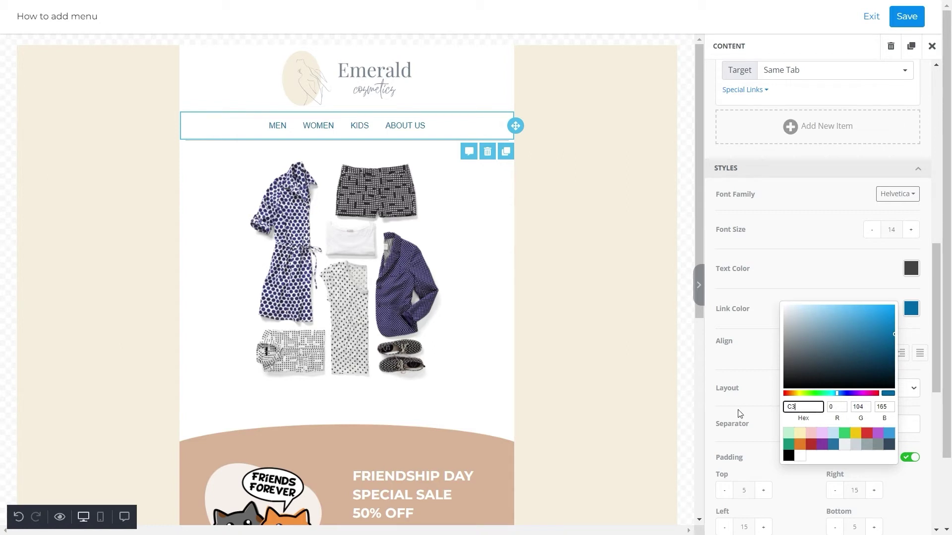
type("946F")
left_click(766, 323)
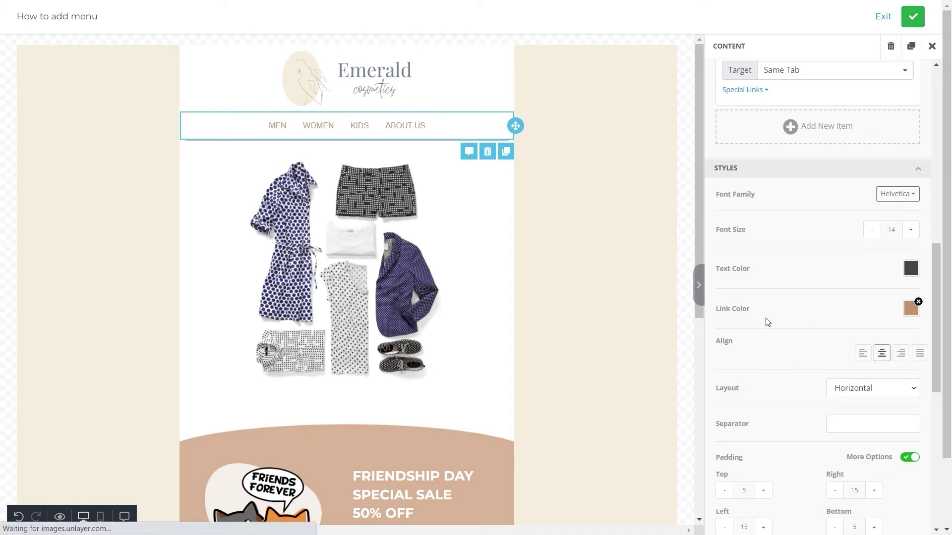